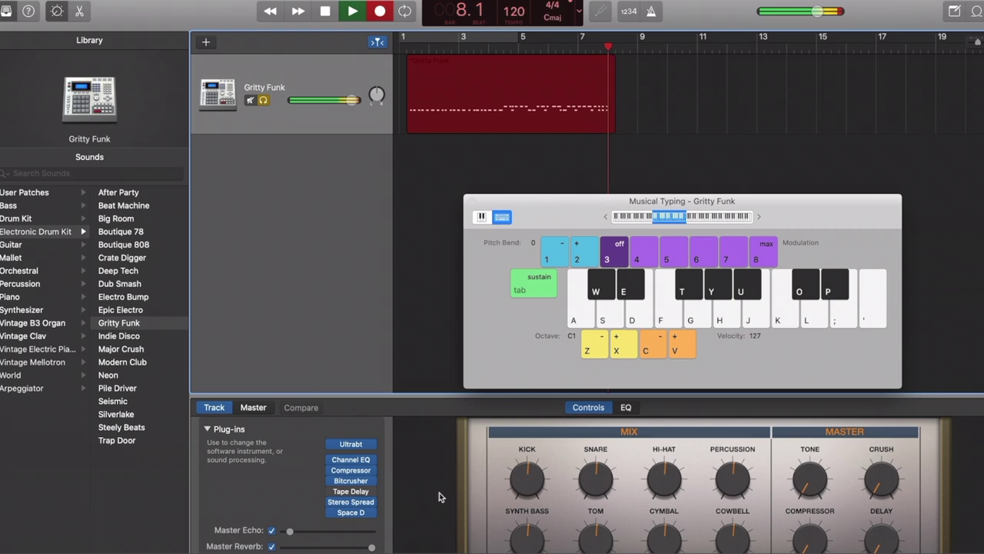
Step: Record bars 8 to 11 of the Gritty Funk drum track, moving from high D2 hits into repeated B1 with C1 and D1
key("d")
key("a")
key("j")
key("j")
key("l")
key("j")
key("d")
key("a")
key("j")
key("s")
key("j")
key("a")
key("s")
key("j")
key("a")
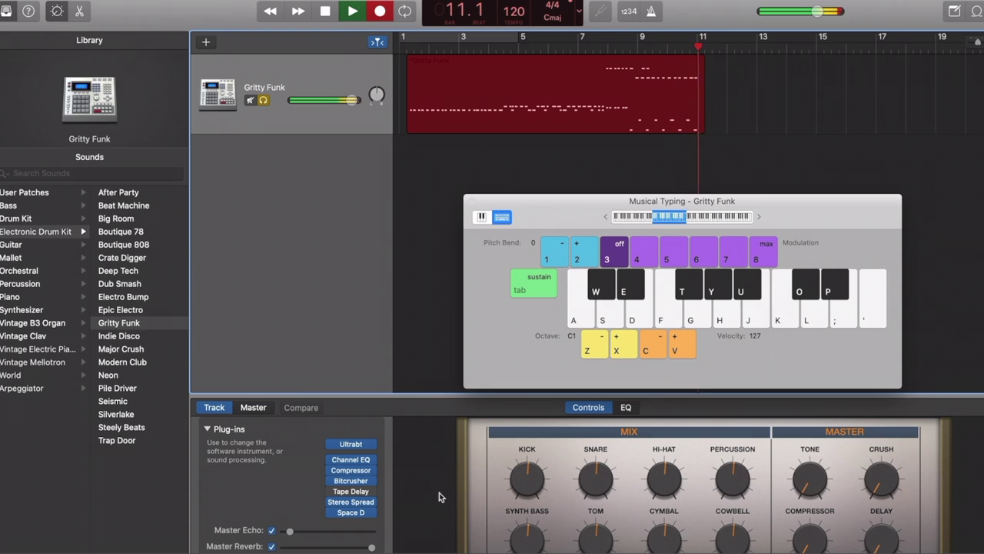
Step: Continue recording the Gritty Funk beat through about bar 16, alternating C1 and D1 hits under a steady B1 pulse
key("a")
key("j")
key("s")
key("j")
key("a")
key("j")
key("s")
key("a")
key("s")
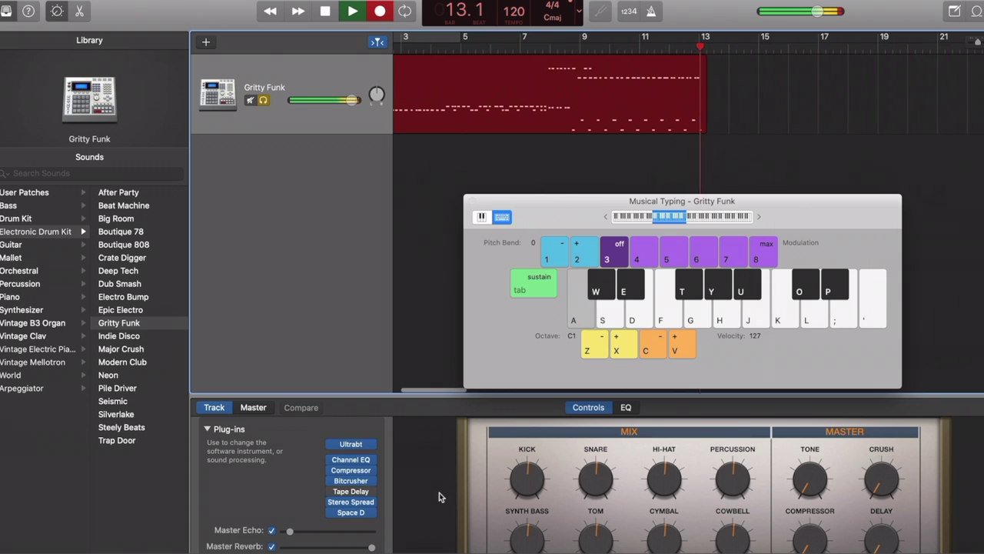
key("j")
key("j")
key("a")
key("j")
key("a")
key("s")
key("a")
key("a")
key("s")
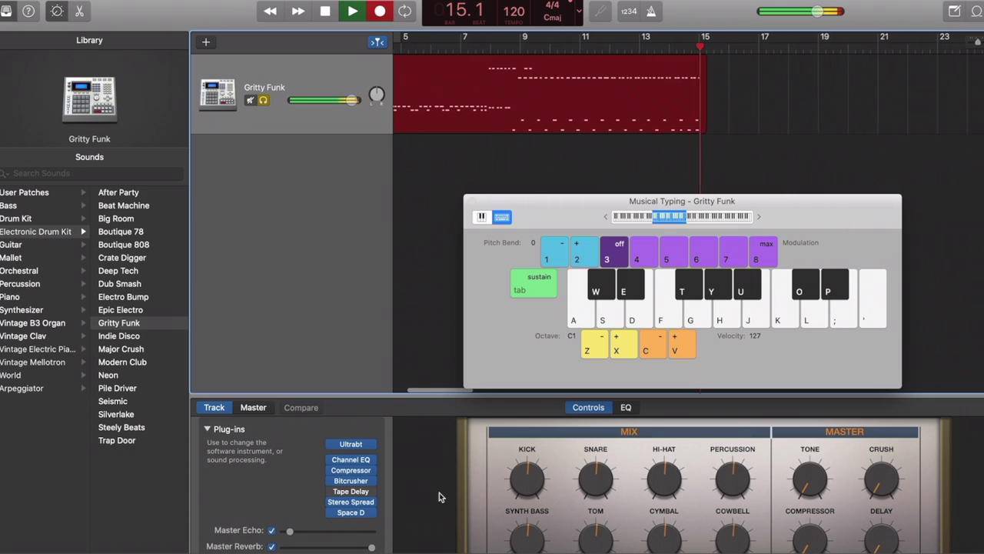
key("a")
key("j")
key("a")
key("j")
key("a")
key("s")
key("j")
key("a")
key("a")
Step: Record a variation up to bar 20 that leaves out C1 and repeats D1 under the B1 pulse
key("j")
key("s")
key("j")
key("s")
key("j")
key("s")
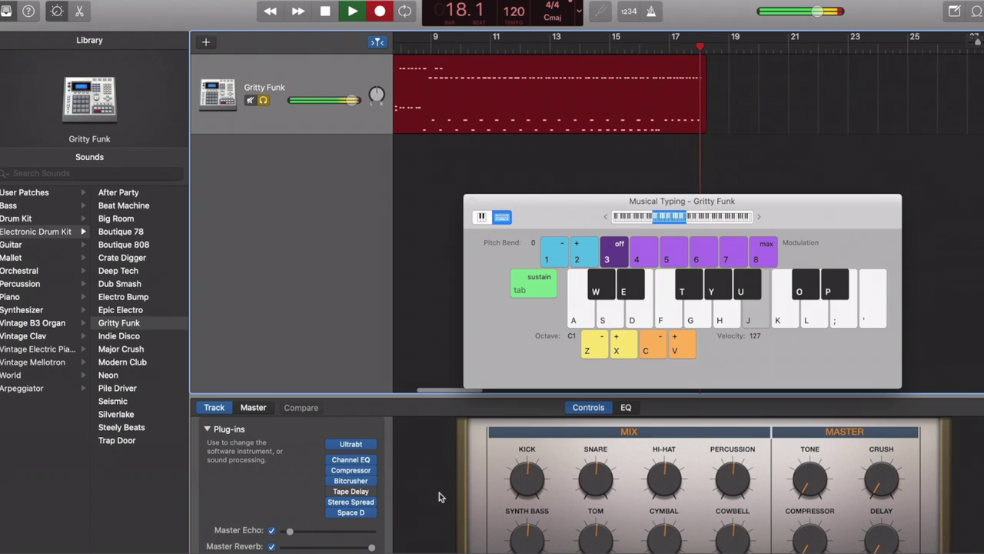
key("s")
key("j")
key("s")
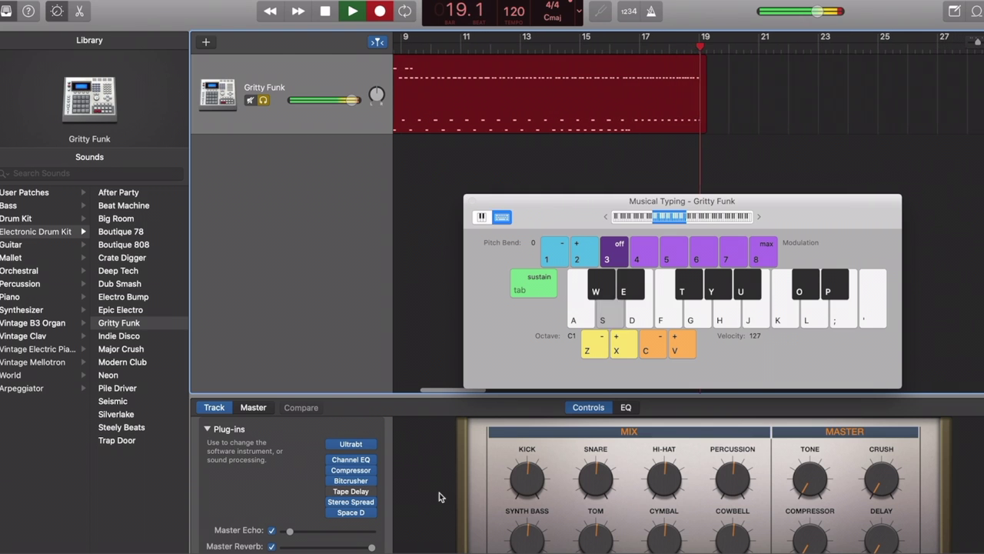
key("j")
key("s")
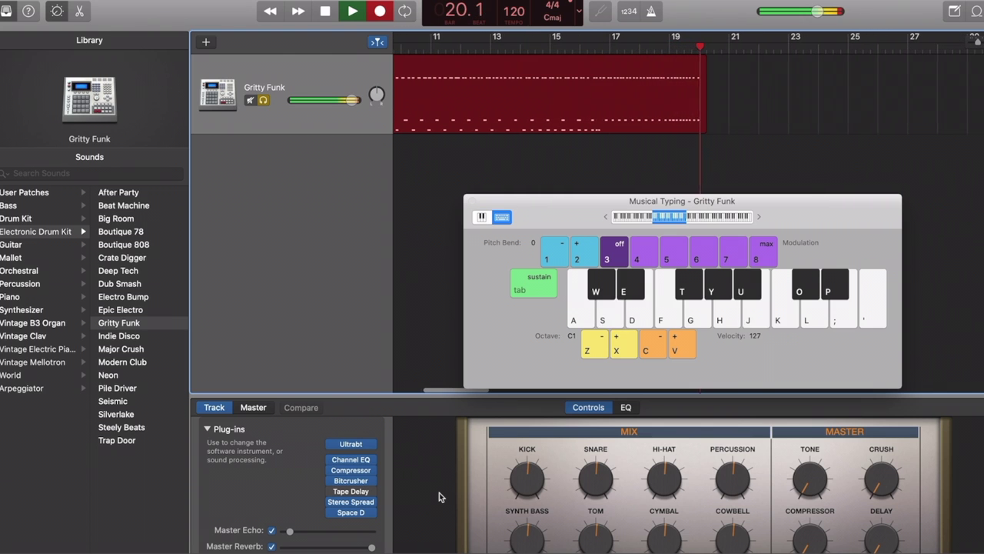
Step: Play a short D2 accent in bar 20, returning to C1, D1 and B1 hits up to bar 23
key("s")
key("a")
key("l")
key("s")
key("s")
key("a")
key("s")
key("a")
key("j")
key("j")
key("s")
key("j")
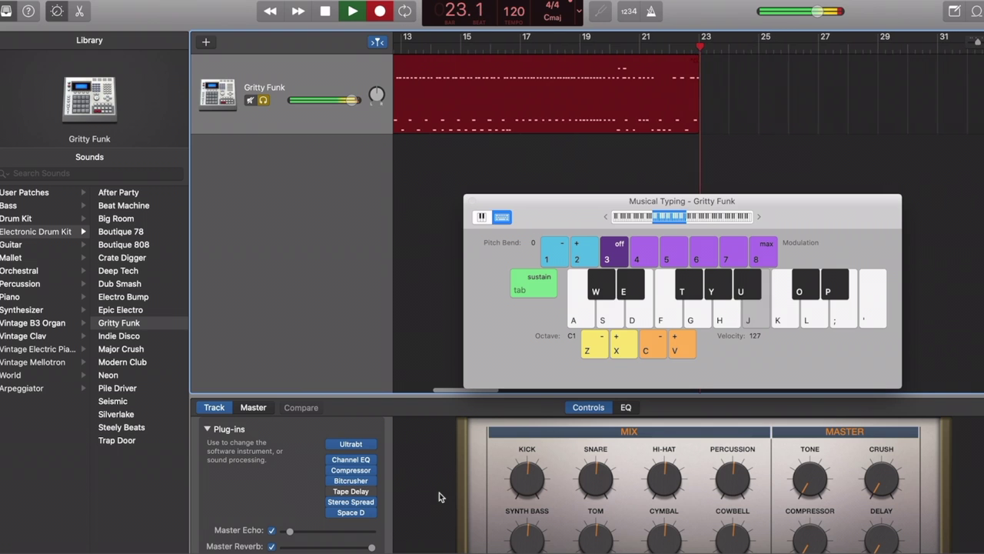
Step: Record the main groove from bar 23 to about bar 27, alternating C1 and D1 against repeated B1 hits
key("a")
key("j")
key("s")
key("j")
key("a")
key("j")
key("a")
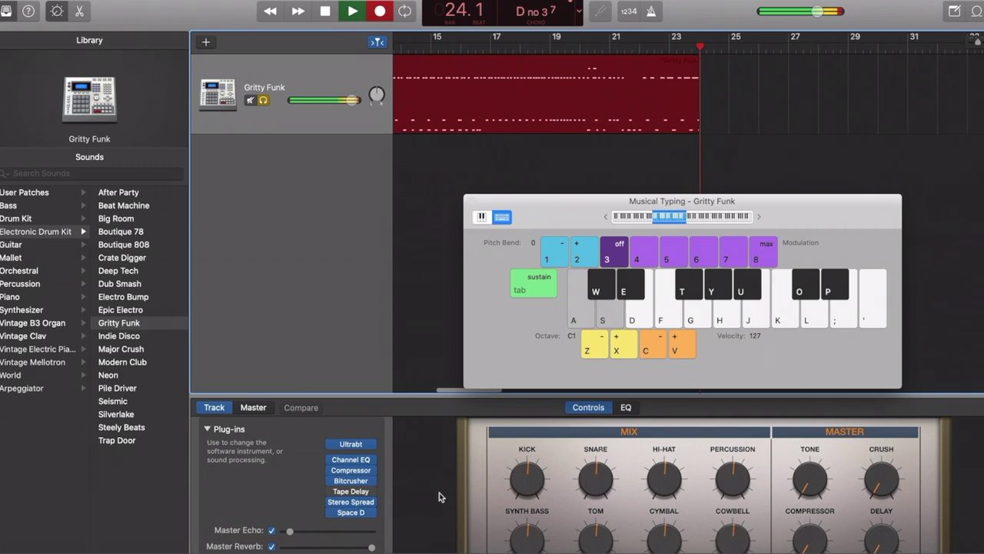
key("j")
key("a")
key("j")
key("s")
key("a")
key("j")
key("a")
key("j")
key("a")
key("j")
key("a")
key("j")
key("a")
key("j")
key("a")
key("j")
key("a")
key("j")
Step: Play a short break around bar 27 using E1 and B1 hits
key("j")
key("j")
key("j")
key("d")
key("j")
key("d")
key("d")
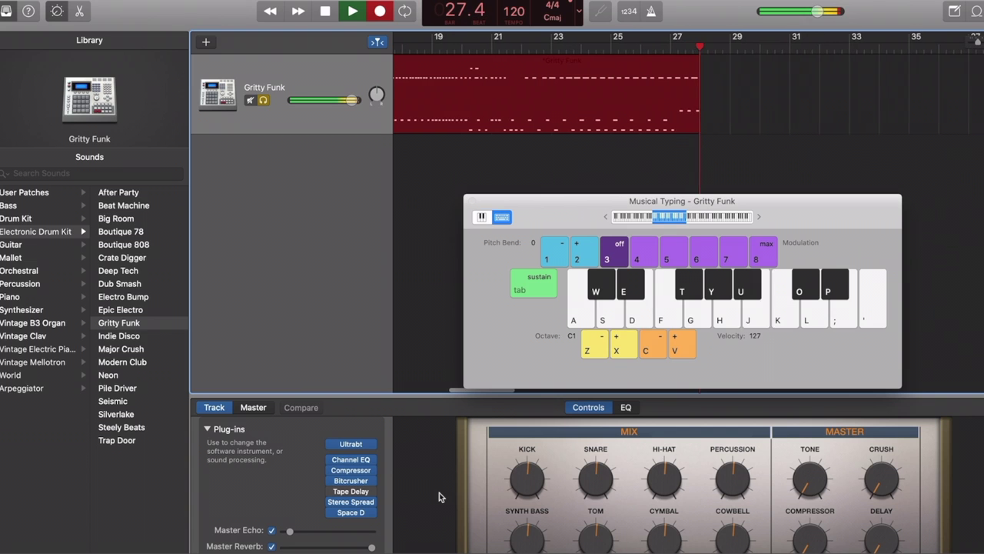
Step: Record bars 28 to 32 with A1 as the steady pulse over alternating C1 and D1 hits
key("a")
key("h")
key("a")
key("h")
key("a")
key("h")
key("s")
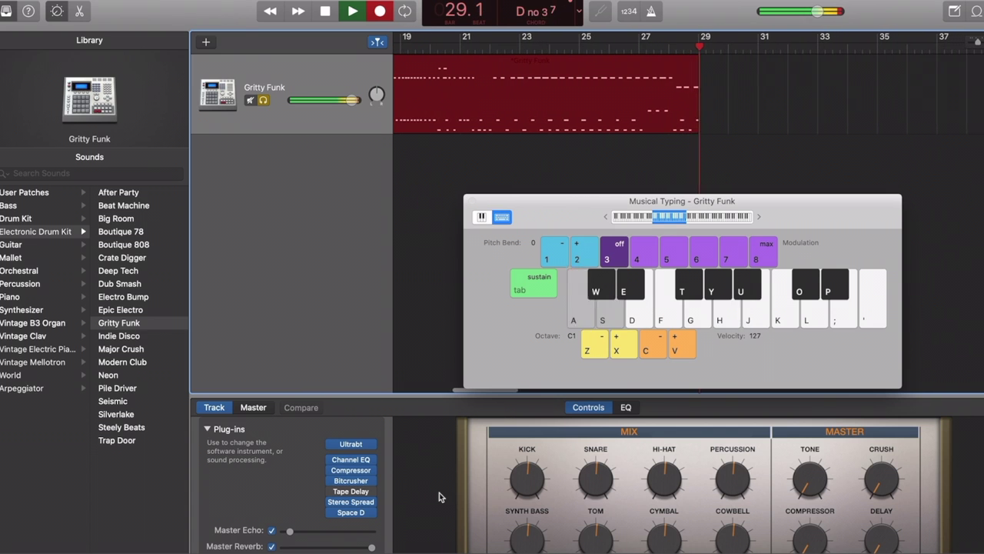
key("h")
key("s")
key("h")
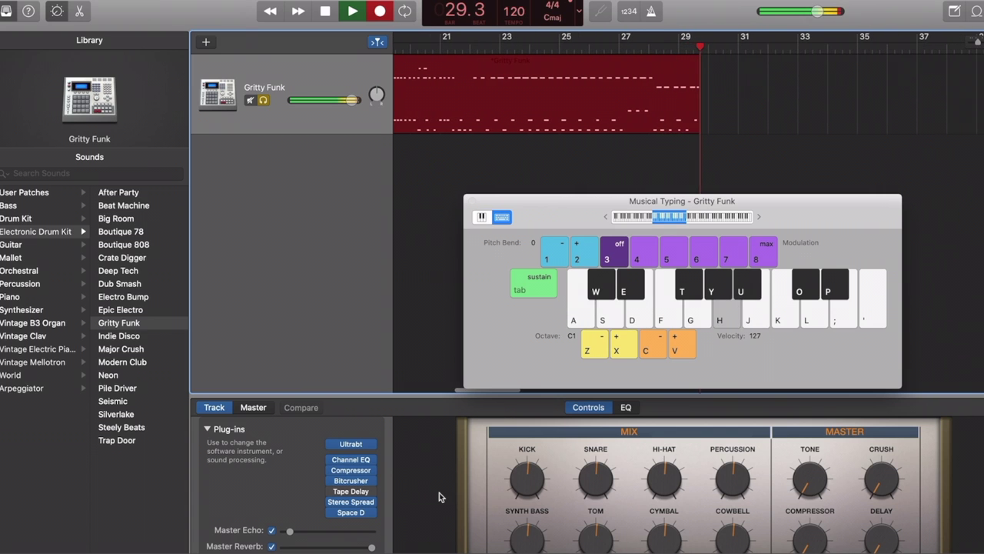
key("a")
key("s")
key("a")
key("h")
key("s")
key("h")
key("a")
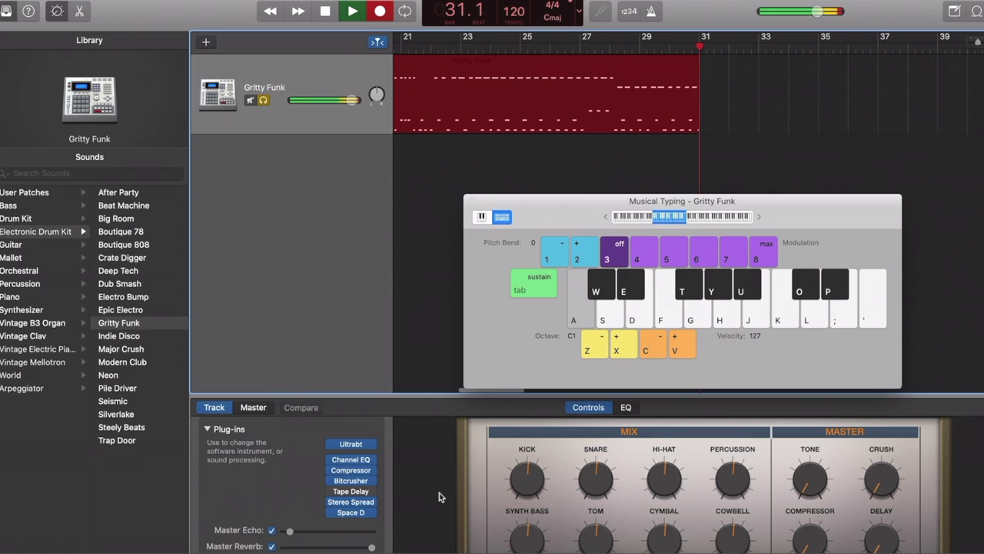
key("h")
key("s")
key("h")
key("a")
key("h")
key("s")
key("h")
Step: Switch the pulse to C2 and add spaced E1 hits from about bar 32 to bar 35
key("a")
key("k")
key("s")
key("k")
key("d")
key("k")
key("d")
key("k")
key("k")
key("k")
key("d")
Step: Record a transition from bar 35 to about bar 38 with B1 and E1 hits and a run of D1 hits
key("j")
key("j")
key("d")
key("a")
key("j")
key("d")
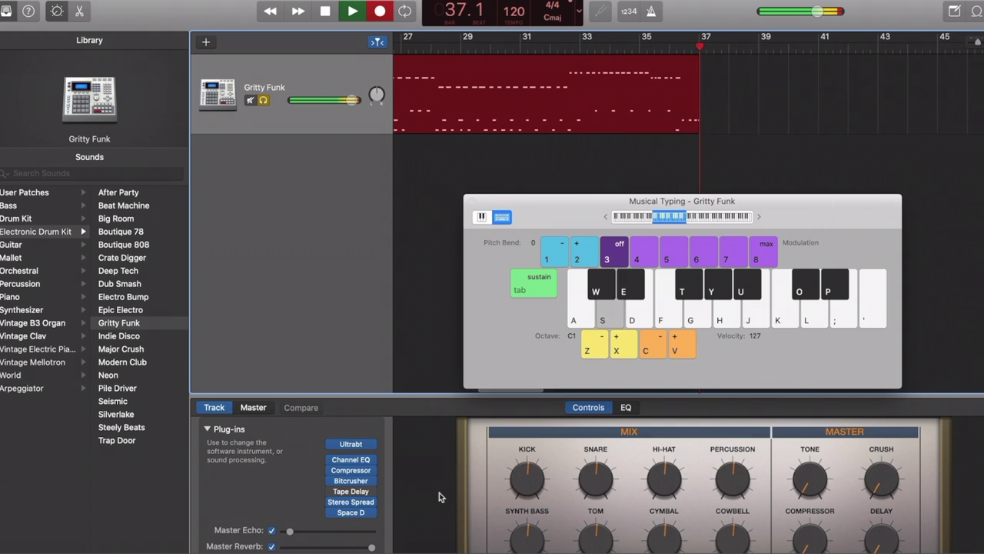
key("a")
key("j")
key("d")
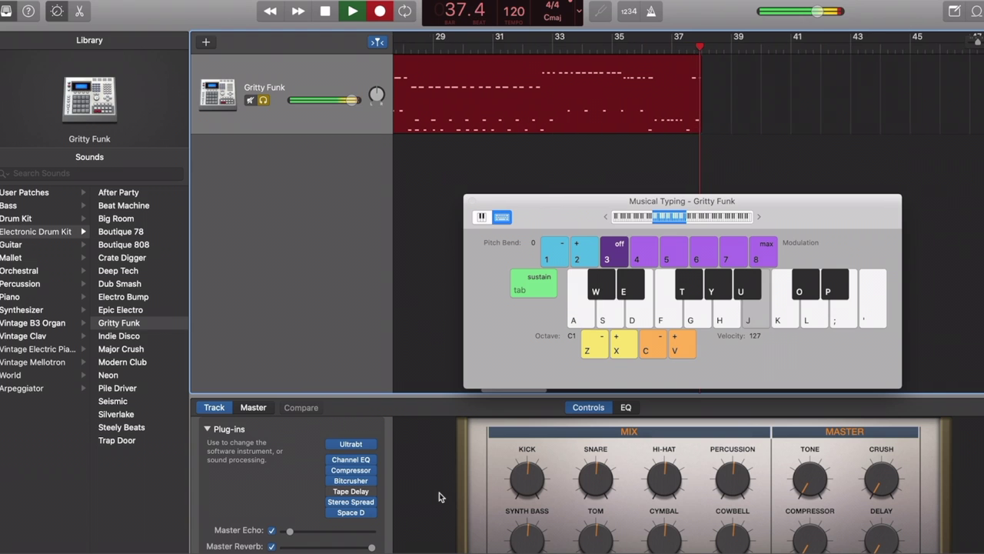
Step: Record B1 as the steady pulse over alternating C1 and D1 hits from bar 38 to about bar 41
key("d")
key("a")
key("j")
key("d")
key("a")
key("s")
key("s")
key("a")
key("s")
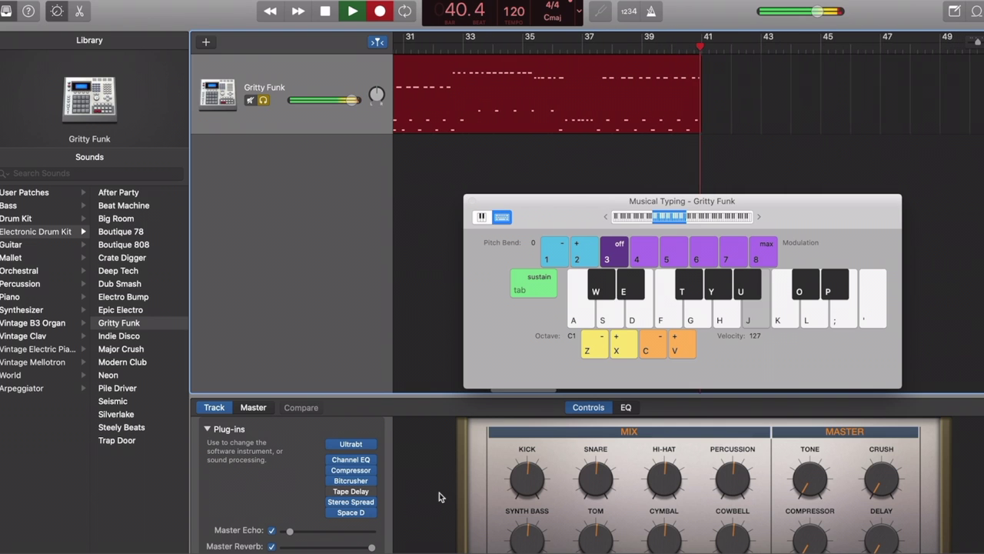
Step: Continue the B1 pulse over alternating C1 and D1 hits from bar 41 to about bar 44
key("a")
key("j")
key("s")
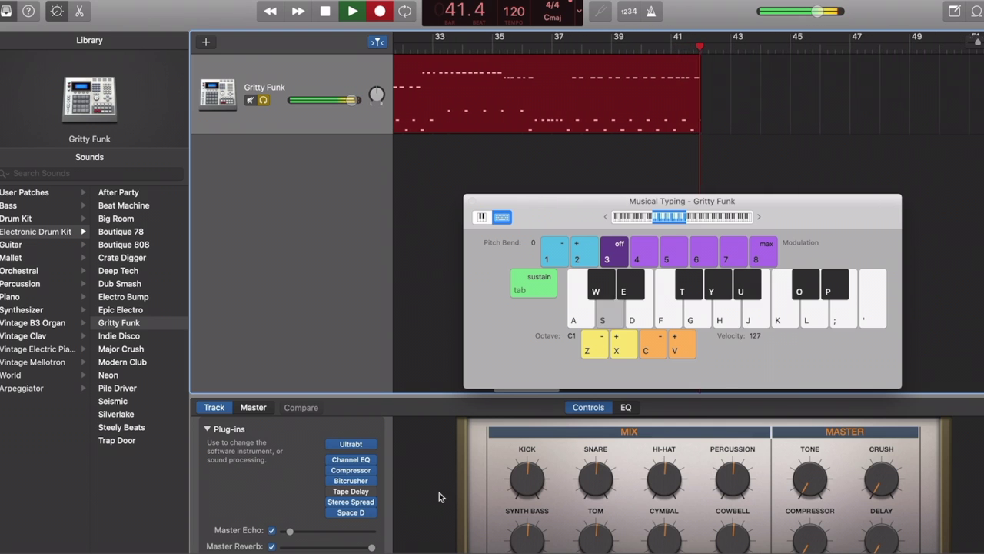
key("a")
key("s")
key("a")
key("s")
key("a")
key("s")
key("a")
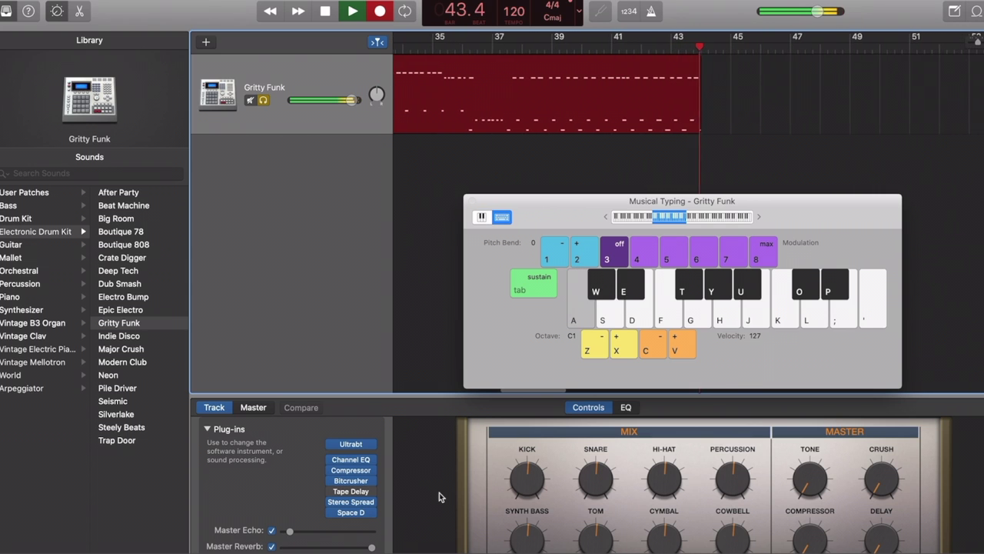
key("j")
key("a")
key("s")
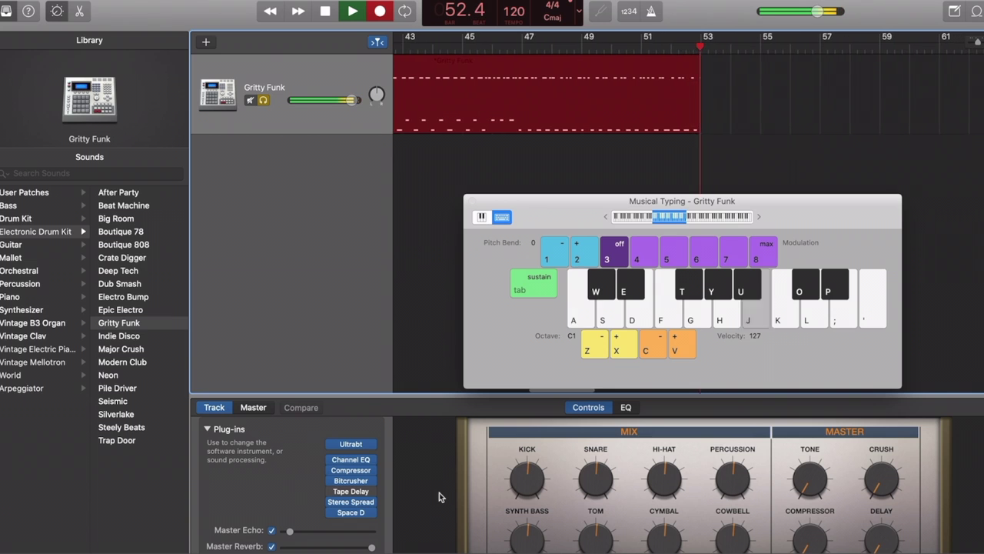
Step: Record B1 hits over repeated C1 hits, without D1, from bar 53 to about bar 55
key("j")
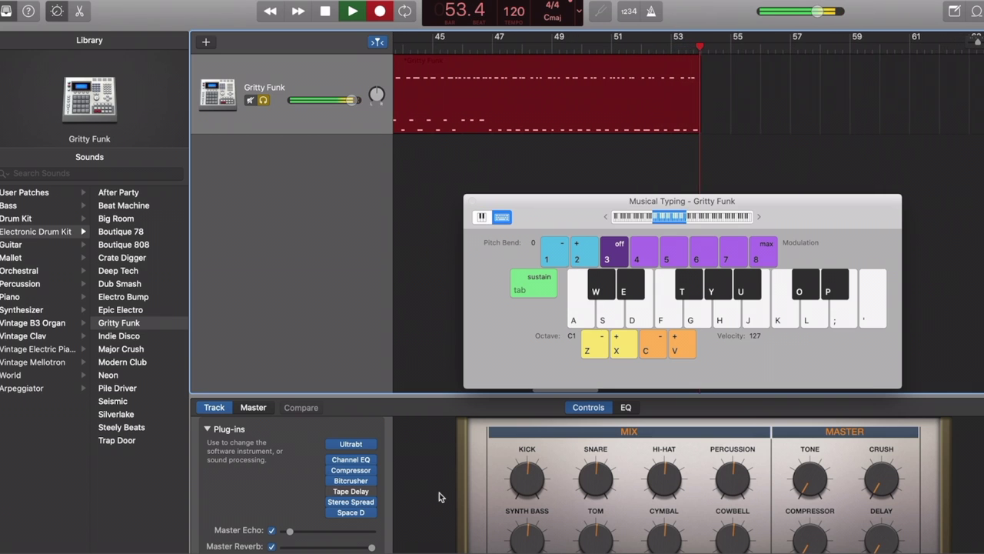
key("j")
key("a")
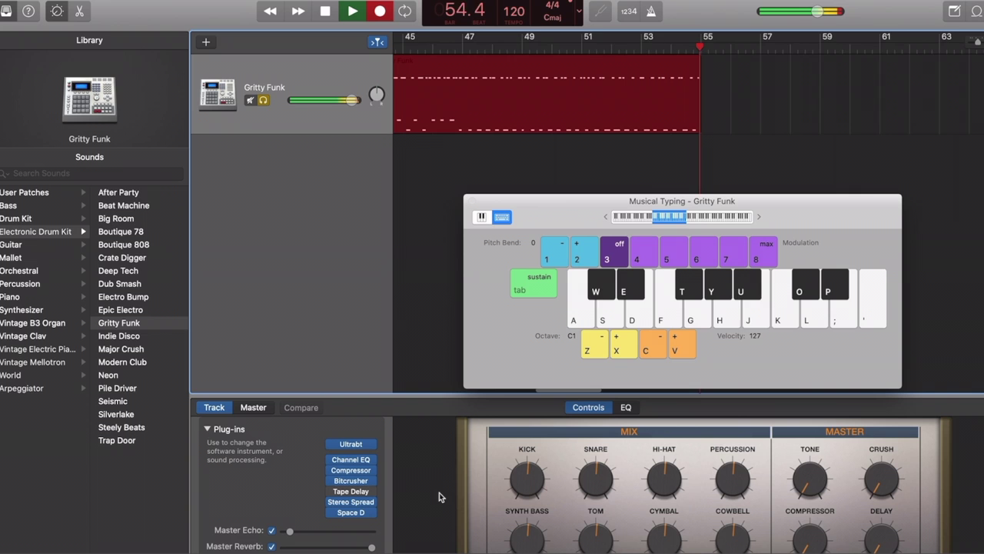
key("j")
key("j")
key("j")
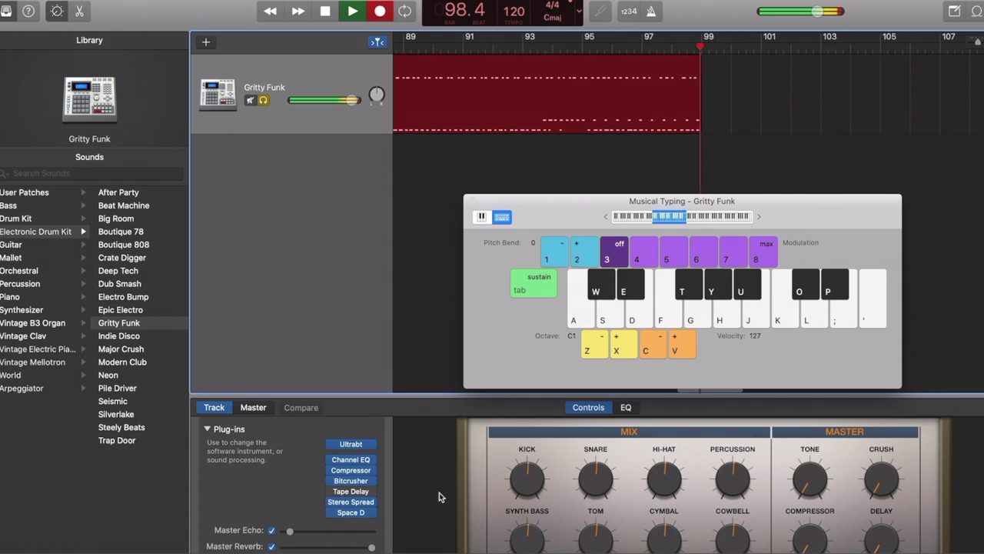
Step: Record short groups of B1 hits over a steady run of C1 hits up to bar 107, leaving D1 out after bar 101
key("j")
key("a")
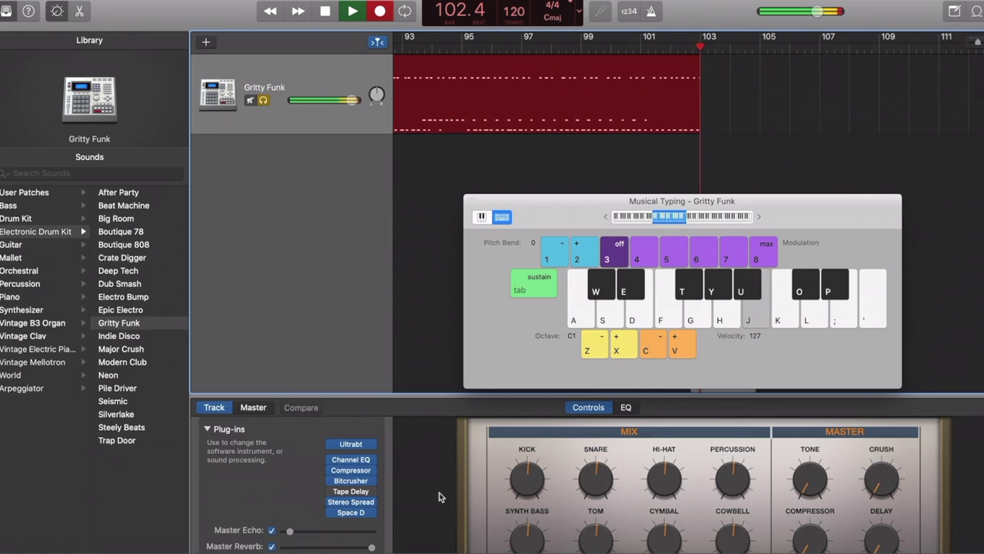
key("j")
key("j")
key("j")
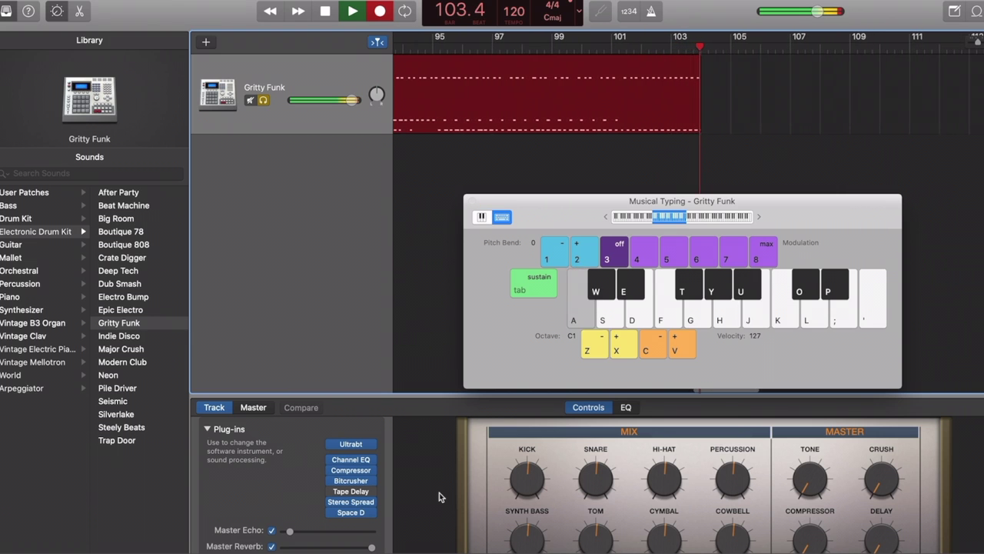
key("j")
key("j")
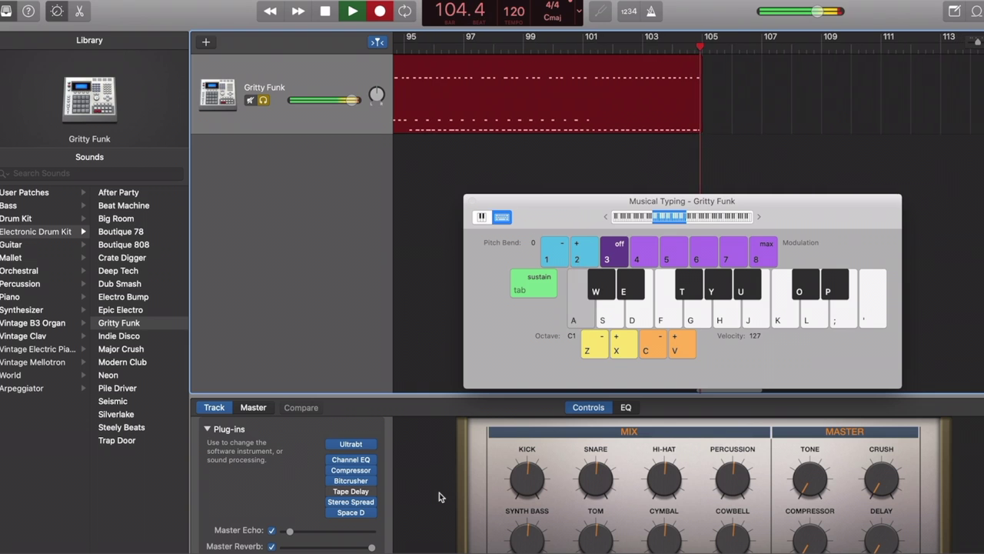
key("j")
key("j")
key("j")
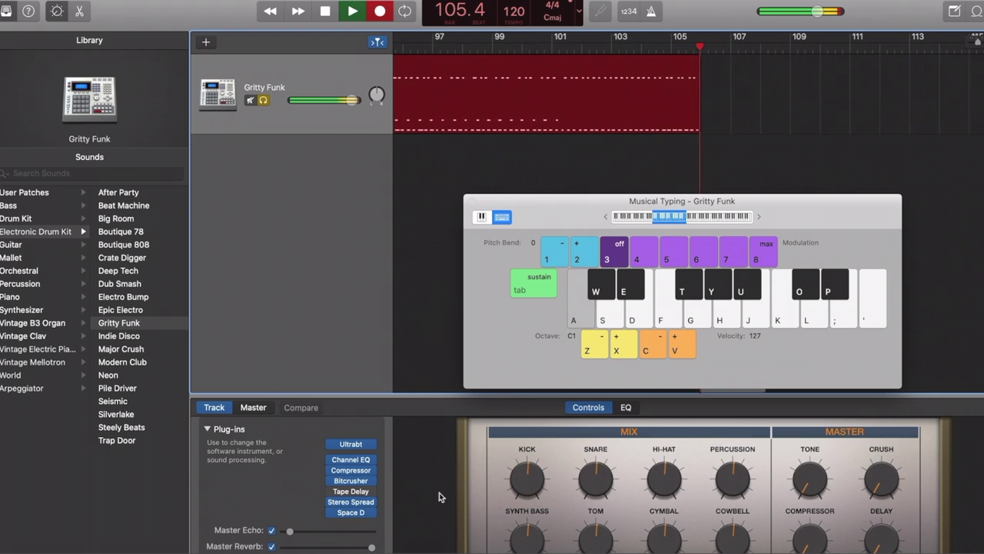
key("j")
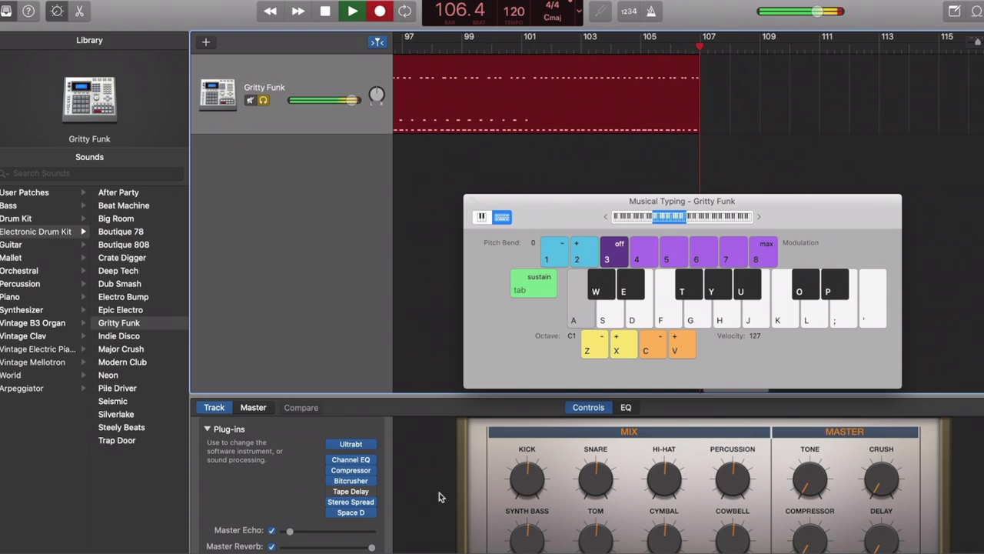
Step: Play a run of D1 hits with B1 from bar 107, returning to C1 and B1 hits up to about bar 110
key("a")
key("s")
key("j")
key("s")
key("j")
key("s")
key("j")
key("a")
key("j")
key("j")
key("j")
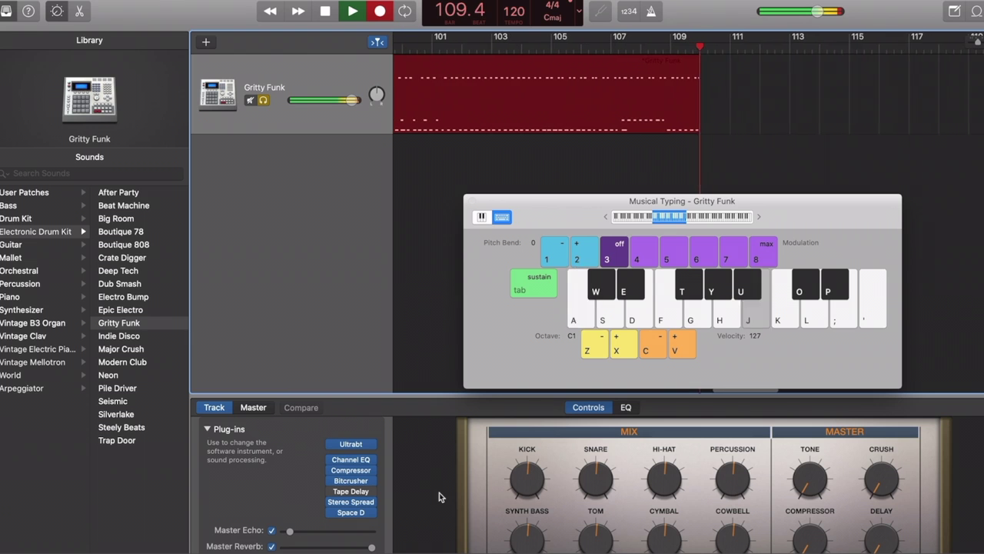
Step: Record B1 hits over a steady C1 beat from bar 110 to about bar 115
key("j")
key("j")
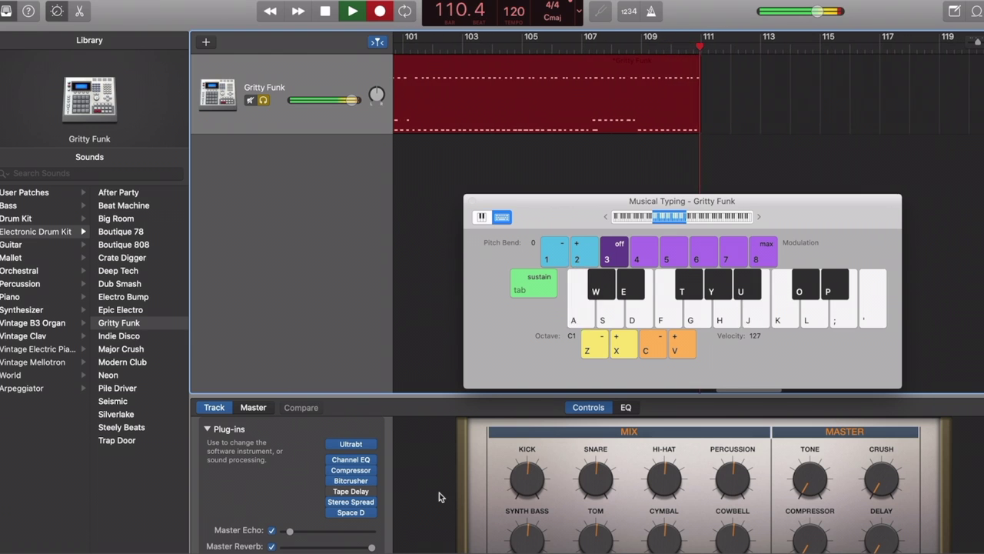
key("j")
key("j")
key("a")
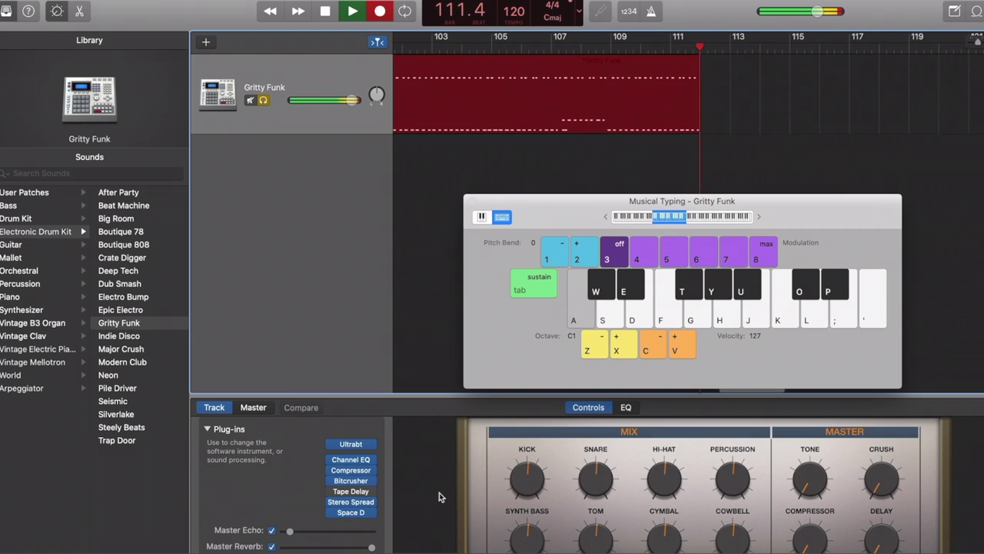
key("j")
key("j")
key("a")
key("a")
key("a")
key("j")
key("a")
key("j")
key("a")
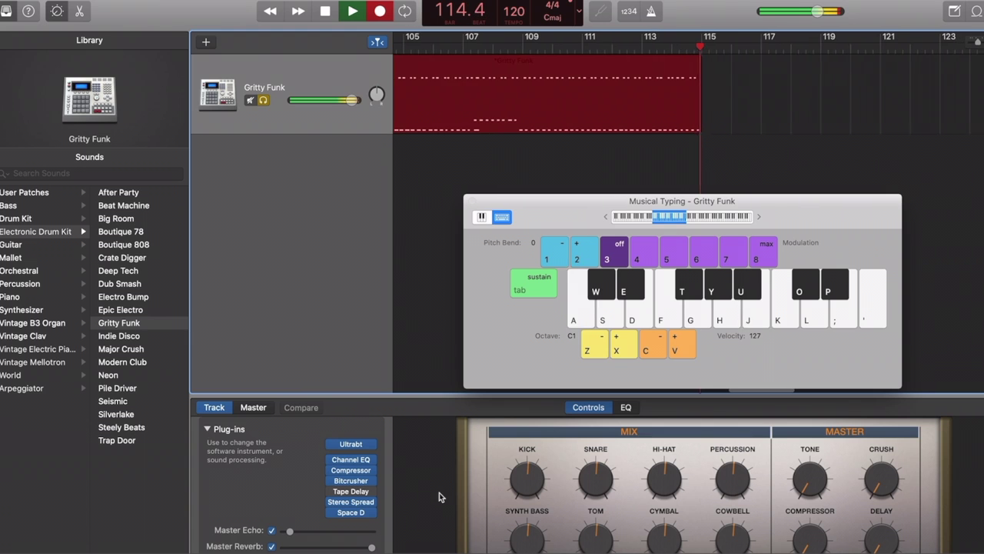
Step: Set modulation to maximum around bar 117 and resume B1 hits over C1, switching to a D1 run from bar 119 to 121
key("j")
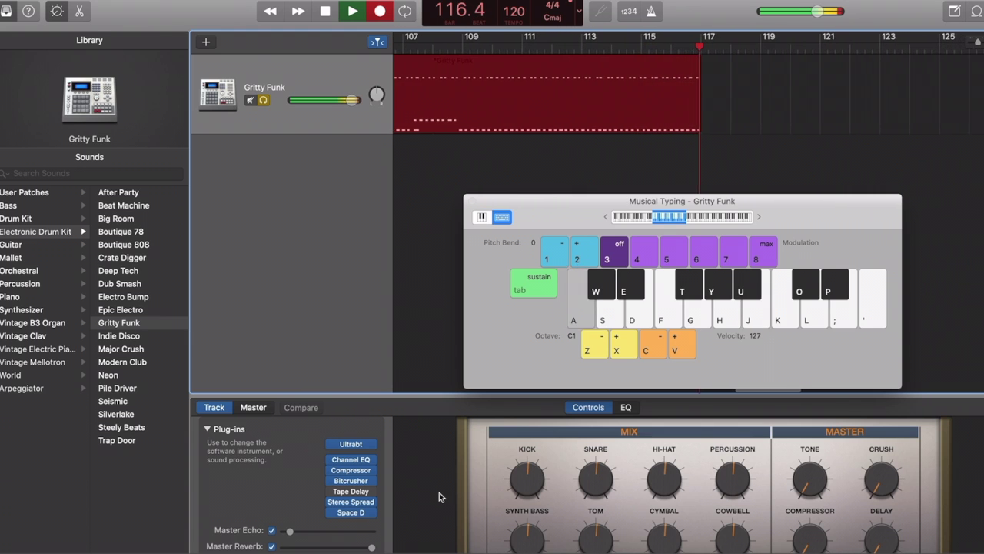
key("8")
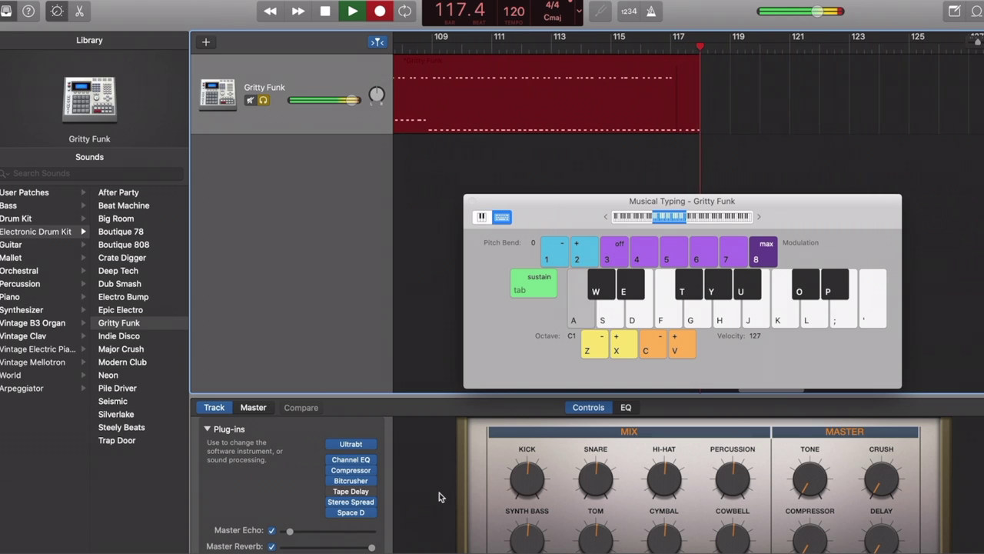
key("j")
key("j")
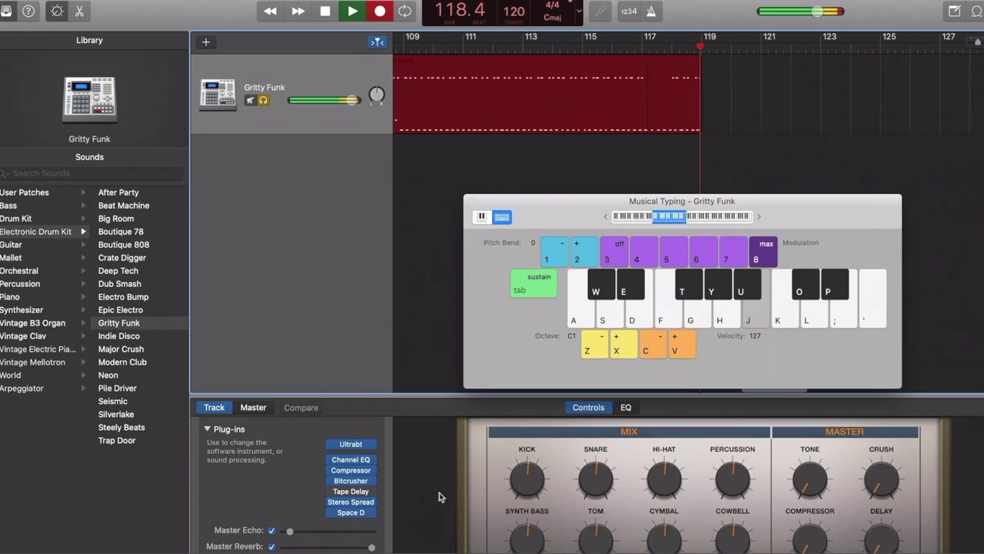
key("j")
key("j")
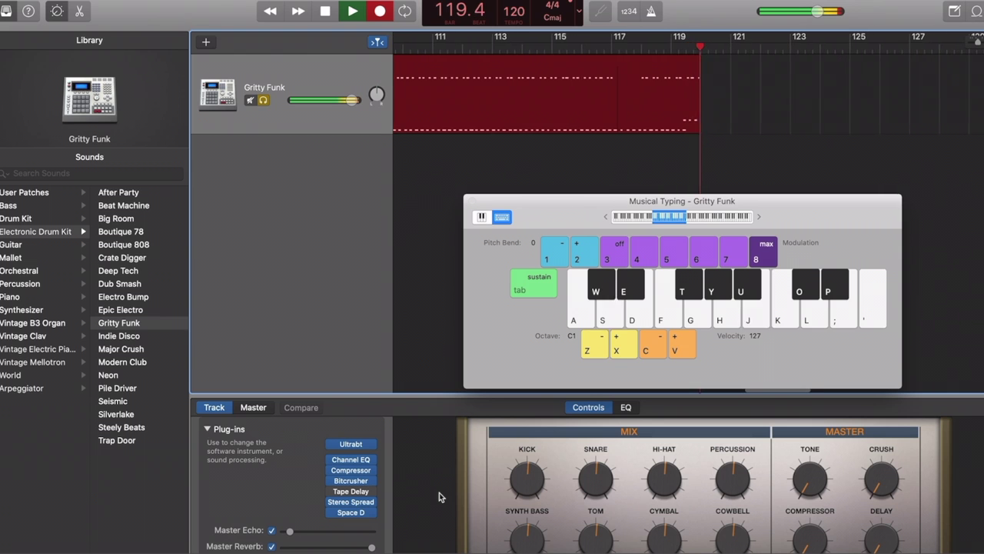
key("j")
key("j")
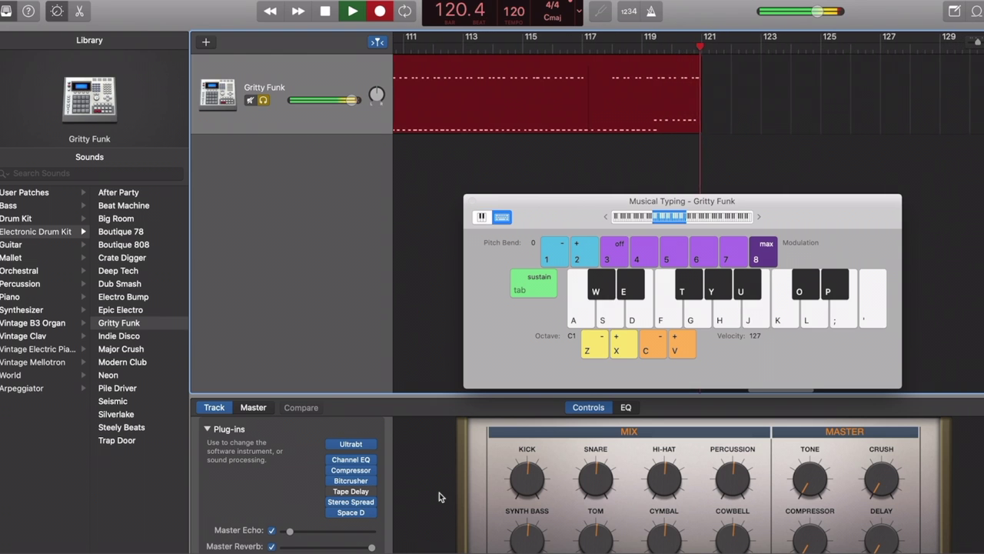
Step: Return to B1 hits over steady C1 hits from bar 121, dropping B1 after about bar 125 and continuing C1 to bar 127
key("j")
key("a")
key("j")
key("a")
key("j")
key("a")
key("j")
key("a")
key("a")
key("a")
key("a")
key("a")
key("j")
key("a")
key("a")
key("j")
key("j")
key("a")
key("j")
key("a")
key("j")
key("a")
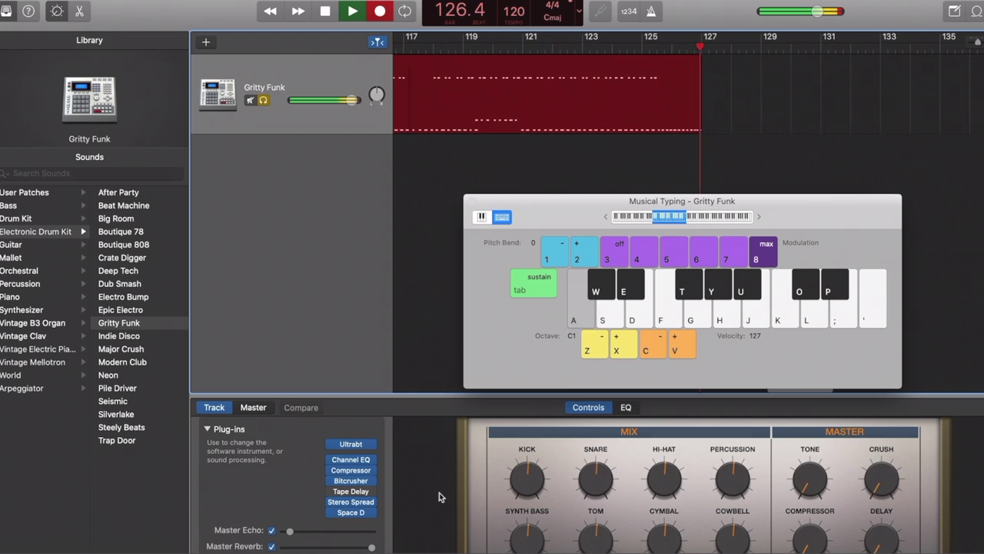
Step: Finish the take with C1 hits alone from bar 127 to about bar 130 and stop recording
key("a")
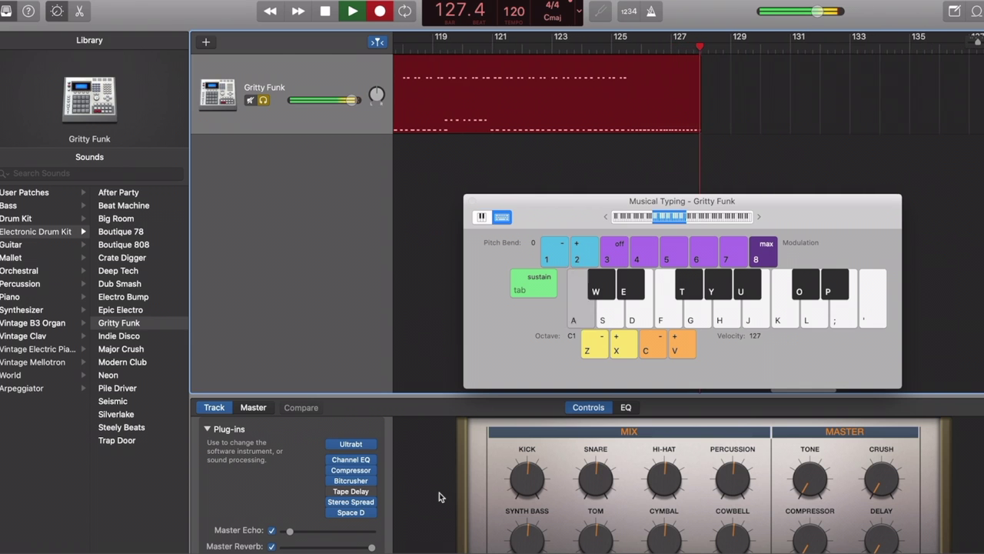
key("a")
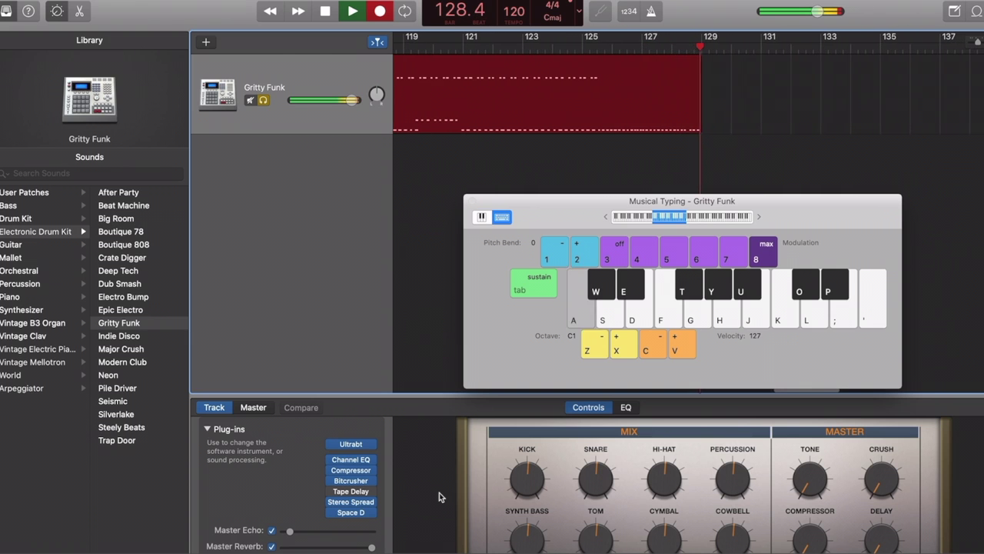
key("a")
key("a")
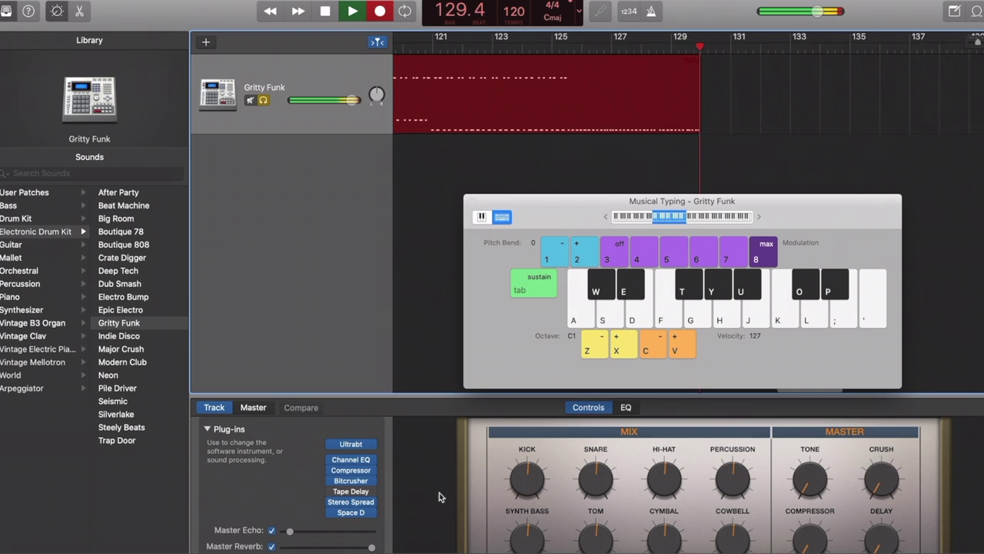
key("space")
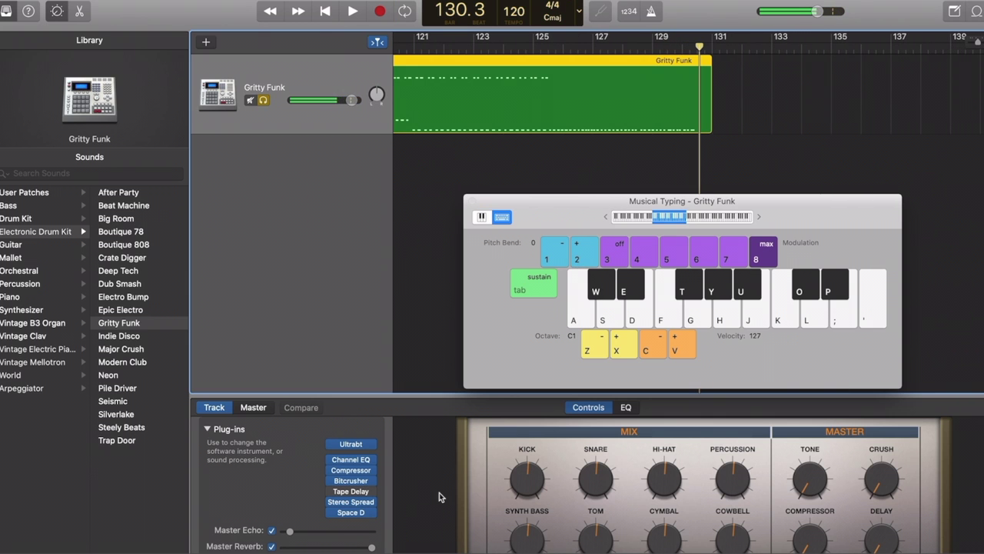
left_click(846, 0)
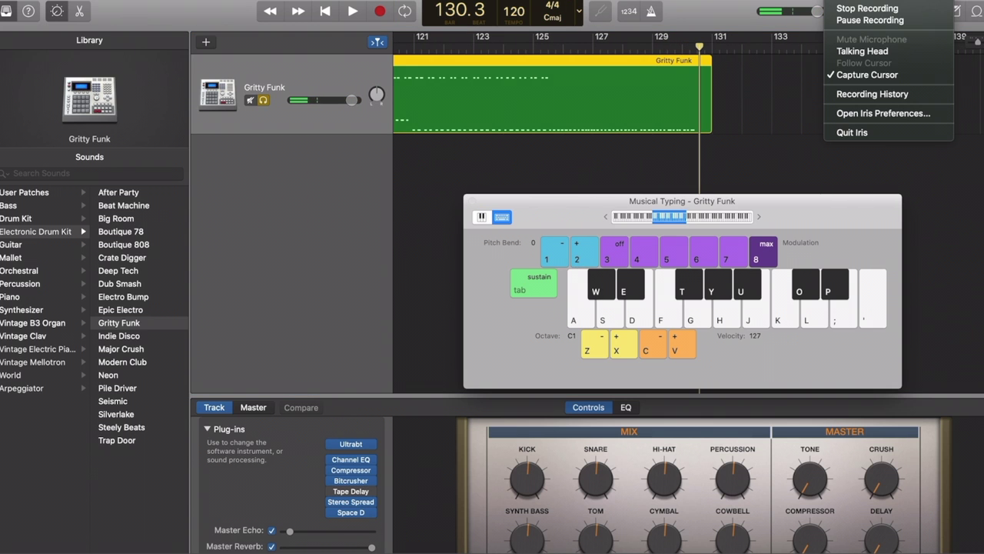